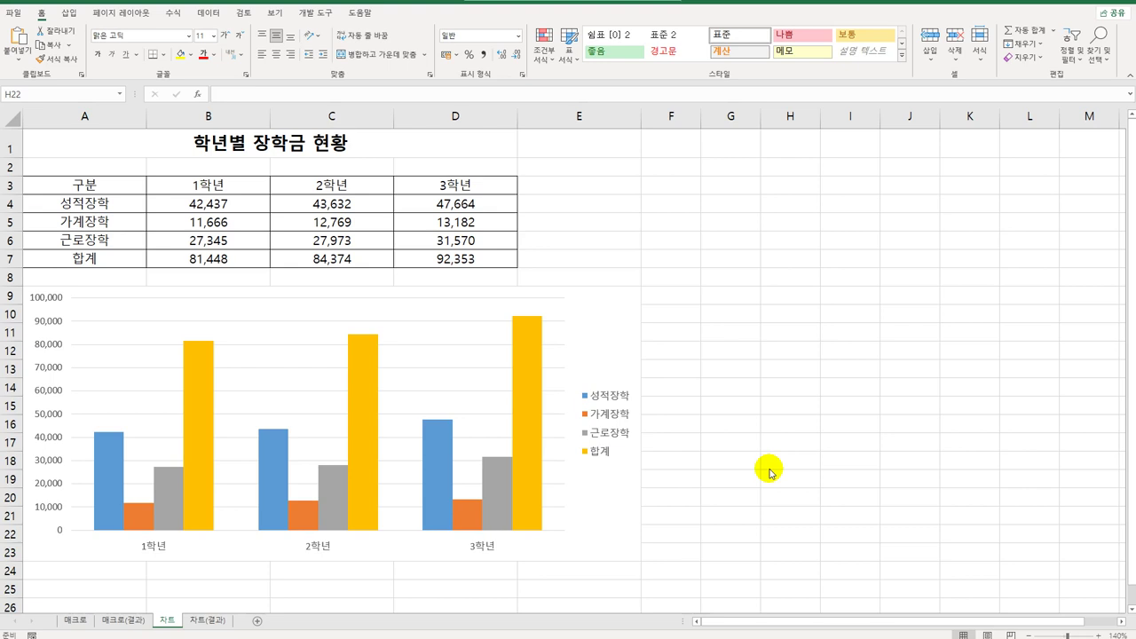
click(604, 335)
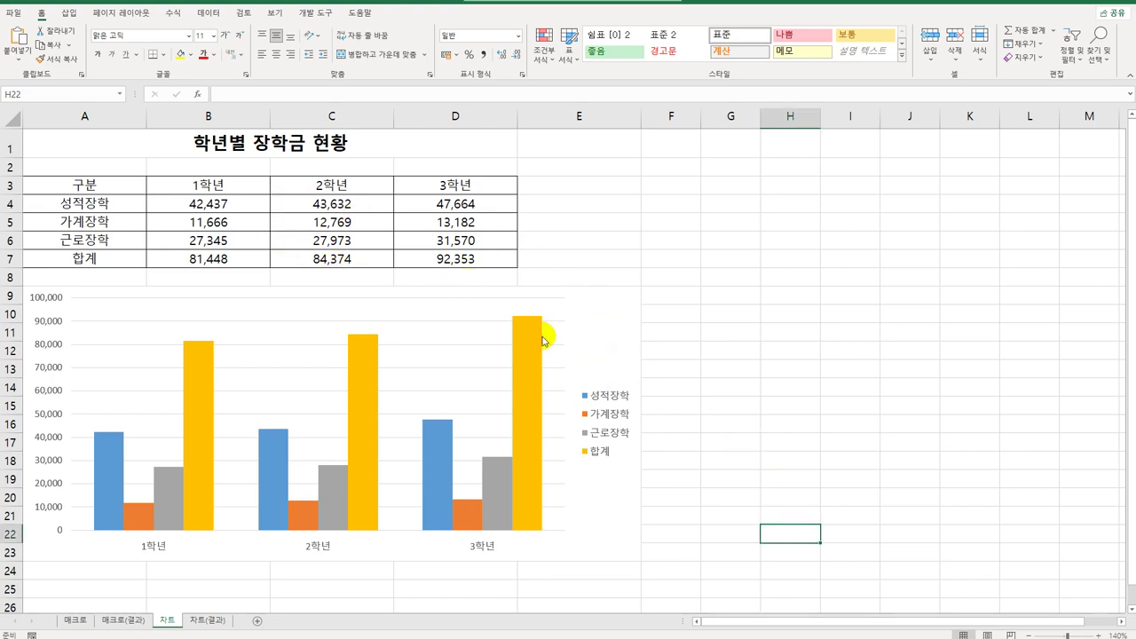
click(611, 326)
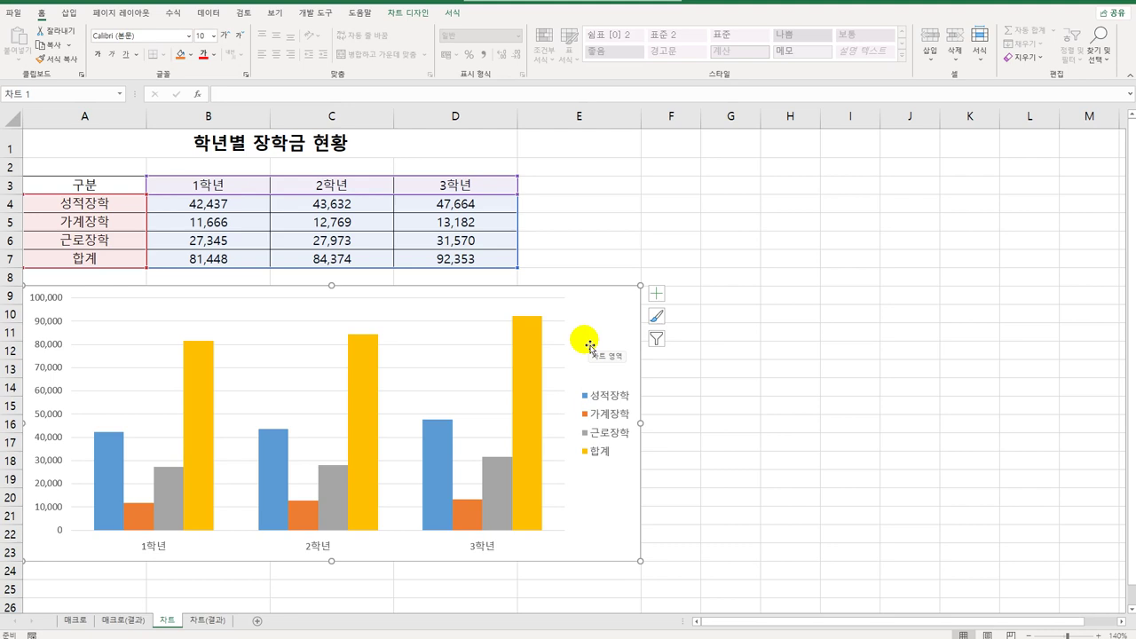
click(533, 348)
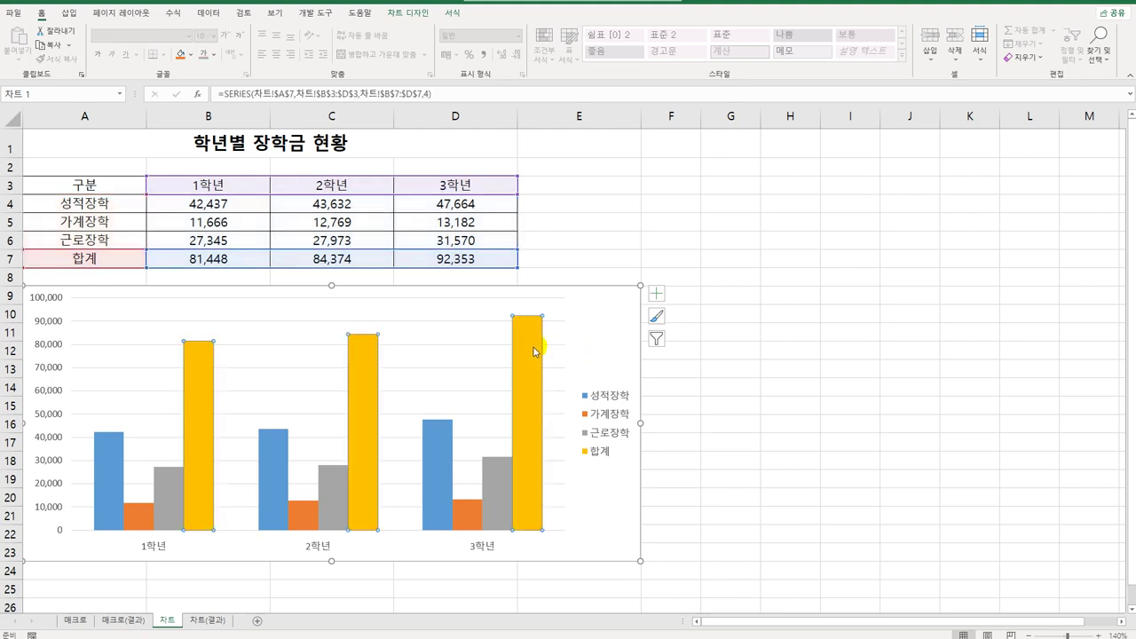
right_click(534, 352)
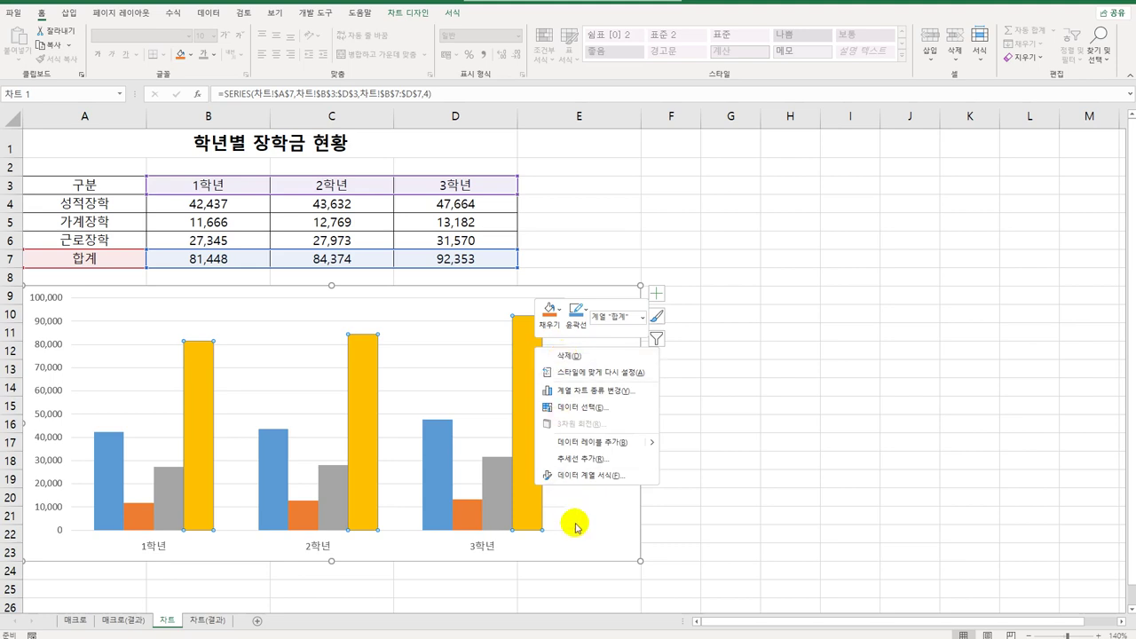
click(583, 407)
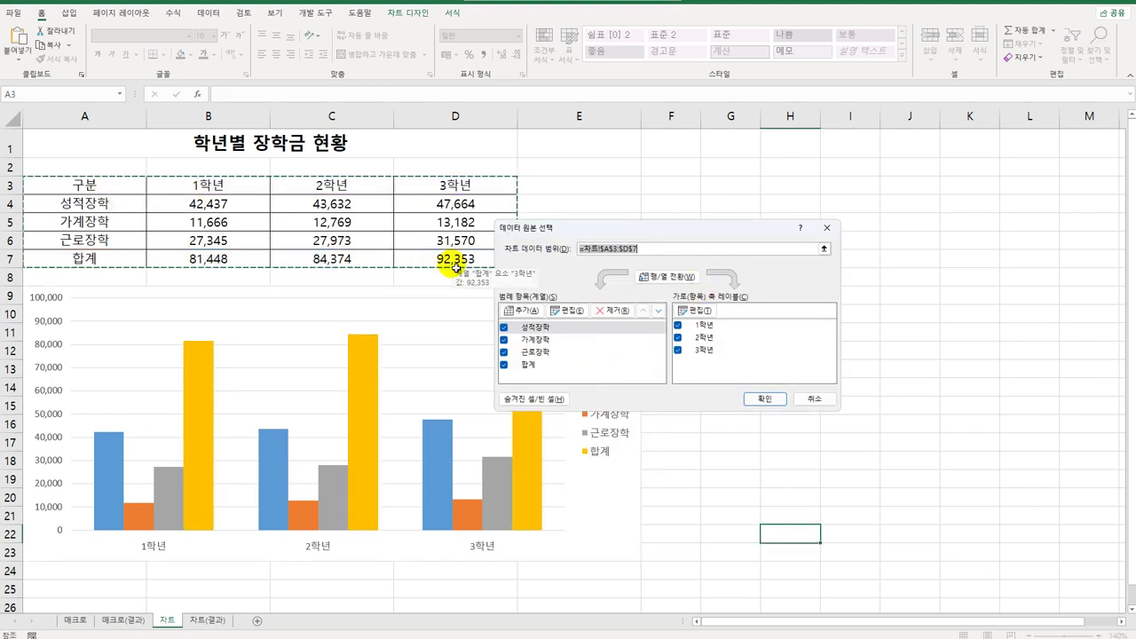
drag(134, 177, 419, 240)
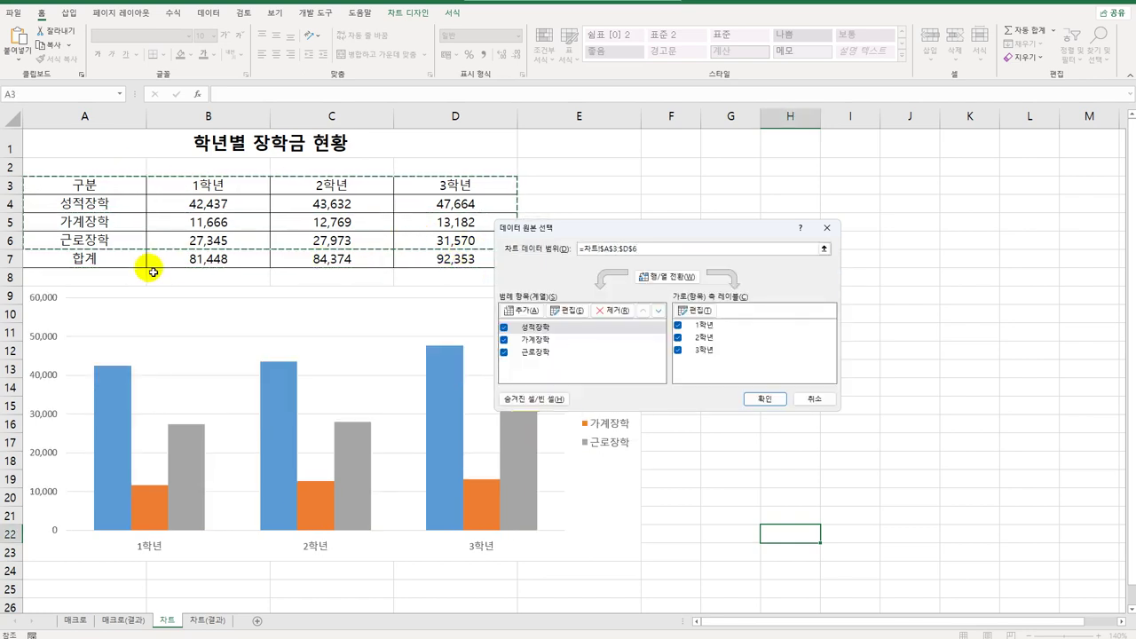
click(811, 401)
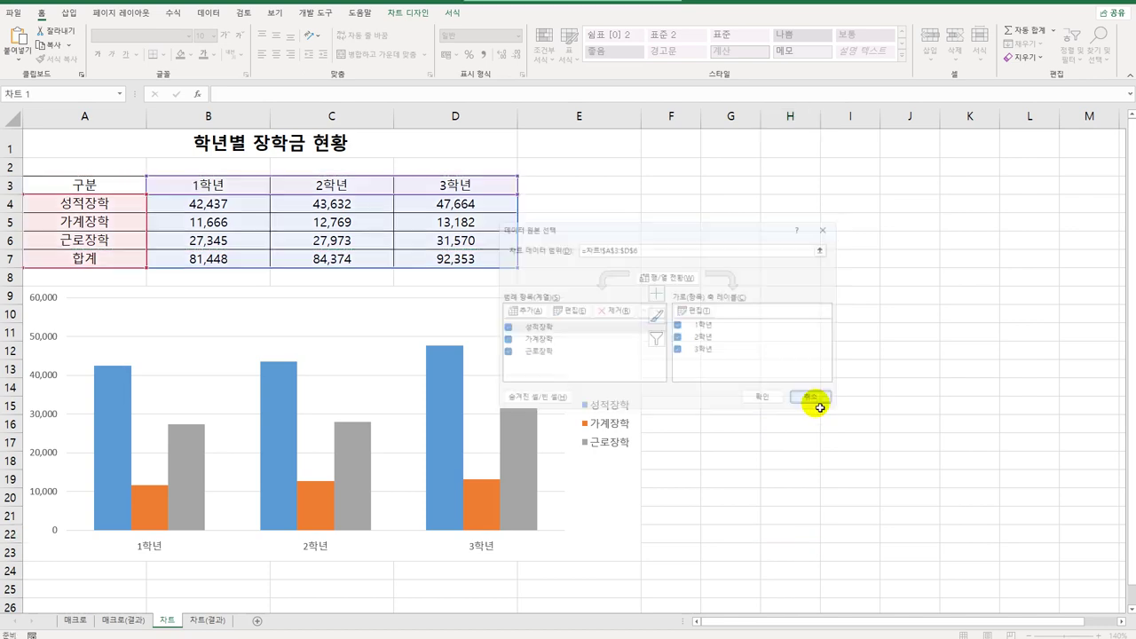
Step: Remove the 합계 series from the chart and change the chart type to stacked bar (누적 가로 막대형)
click(537, 374)
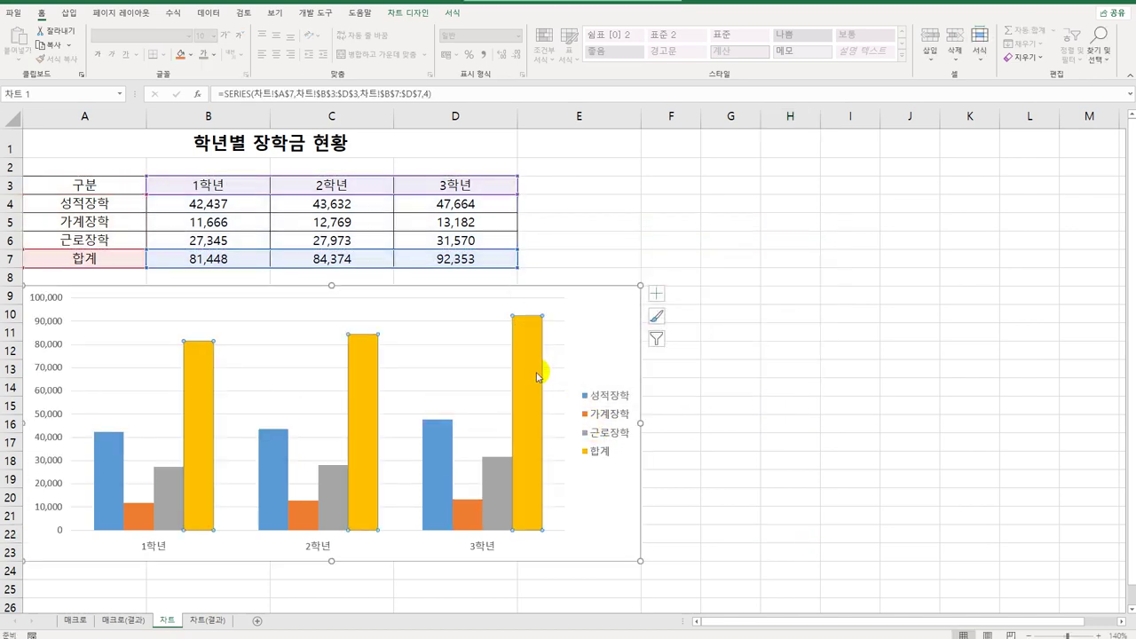
key(Delete)
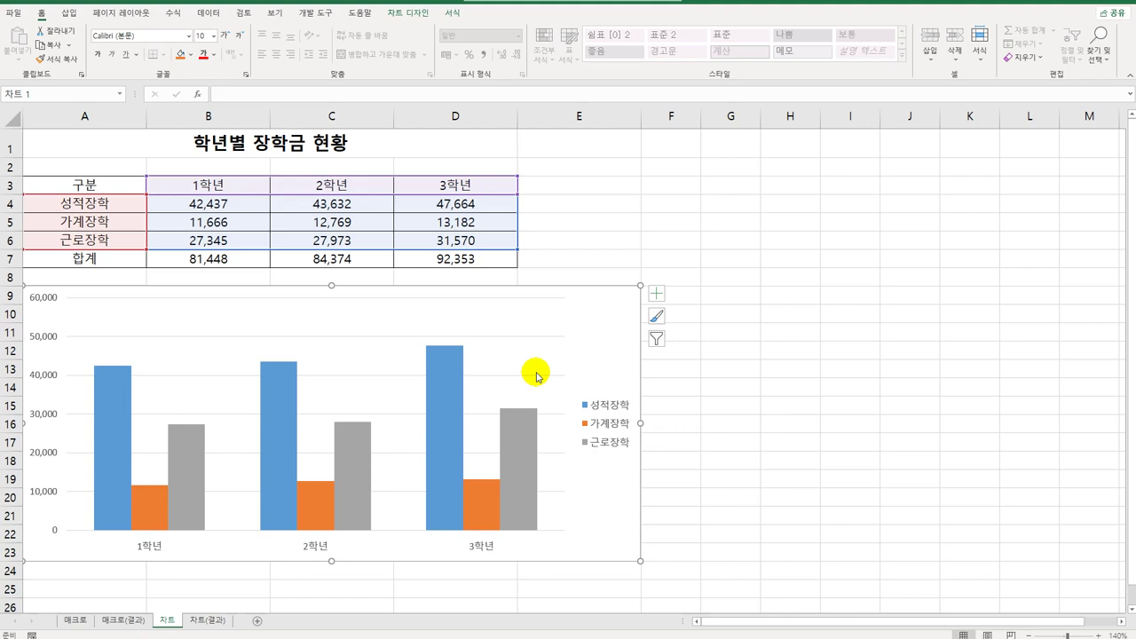
right_click(599, 311)
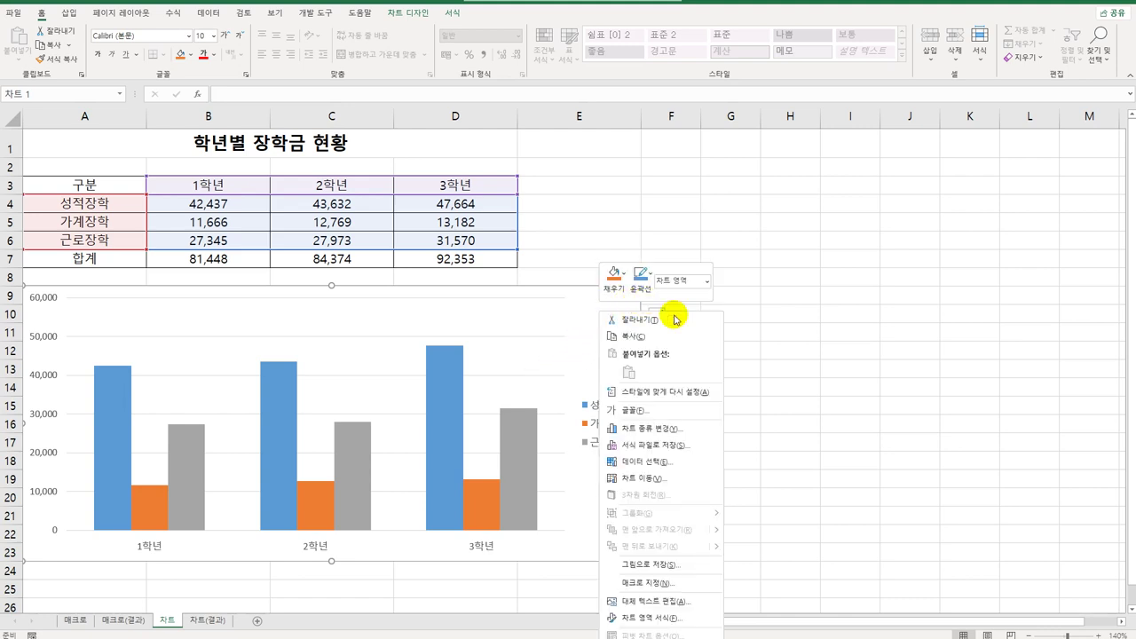
click(679, 429)
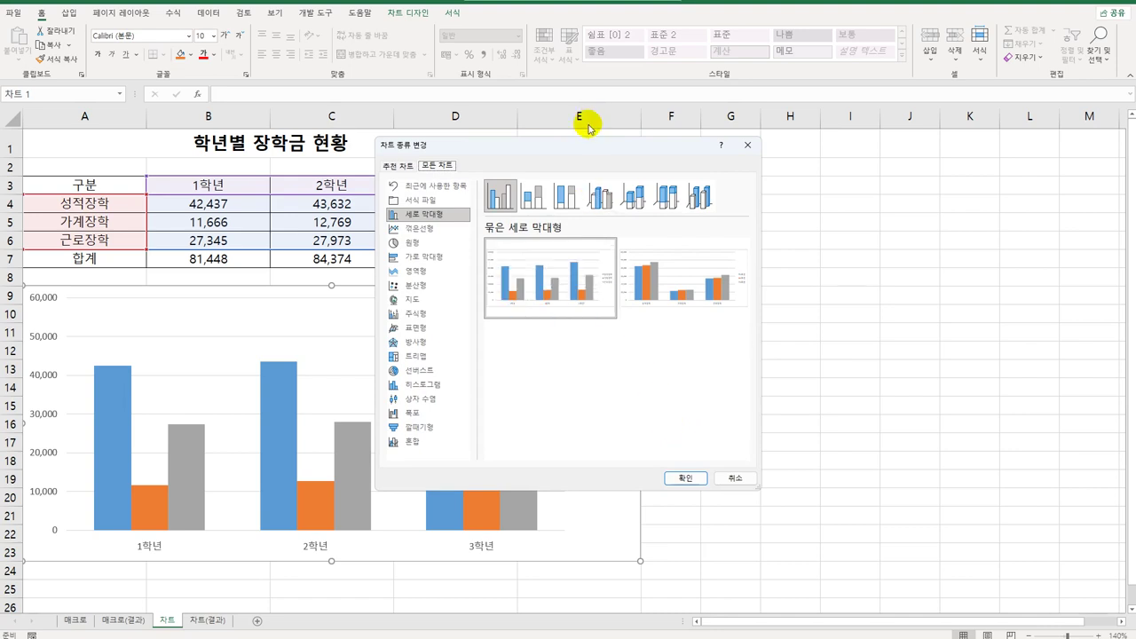
drag(587, 145, 887, 147)
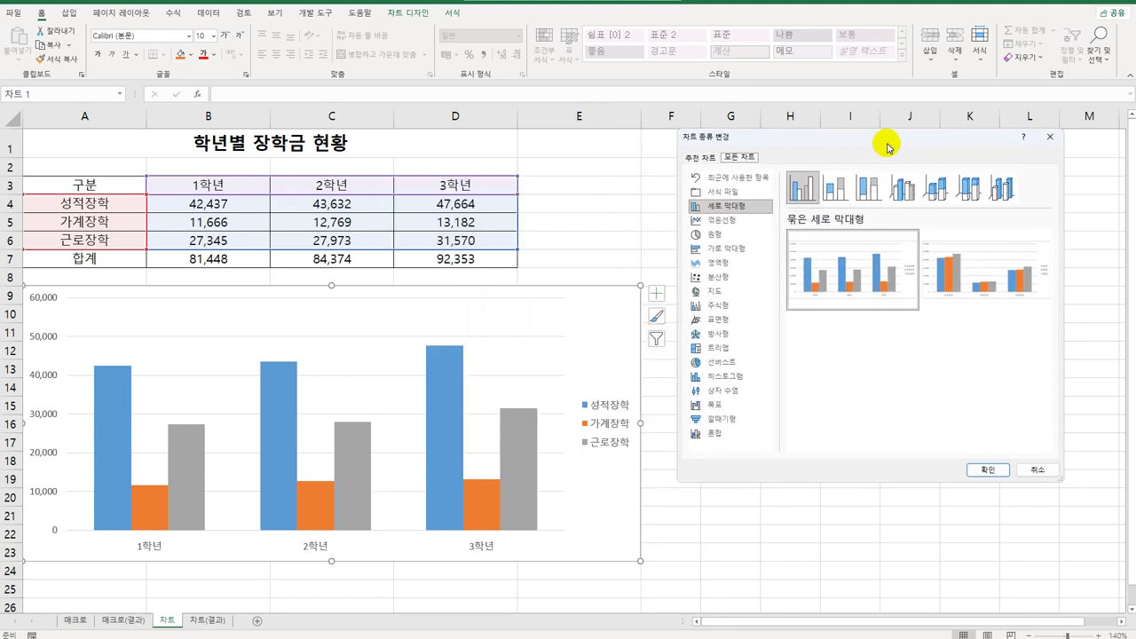
click(739, 248)
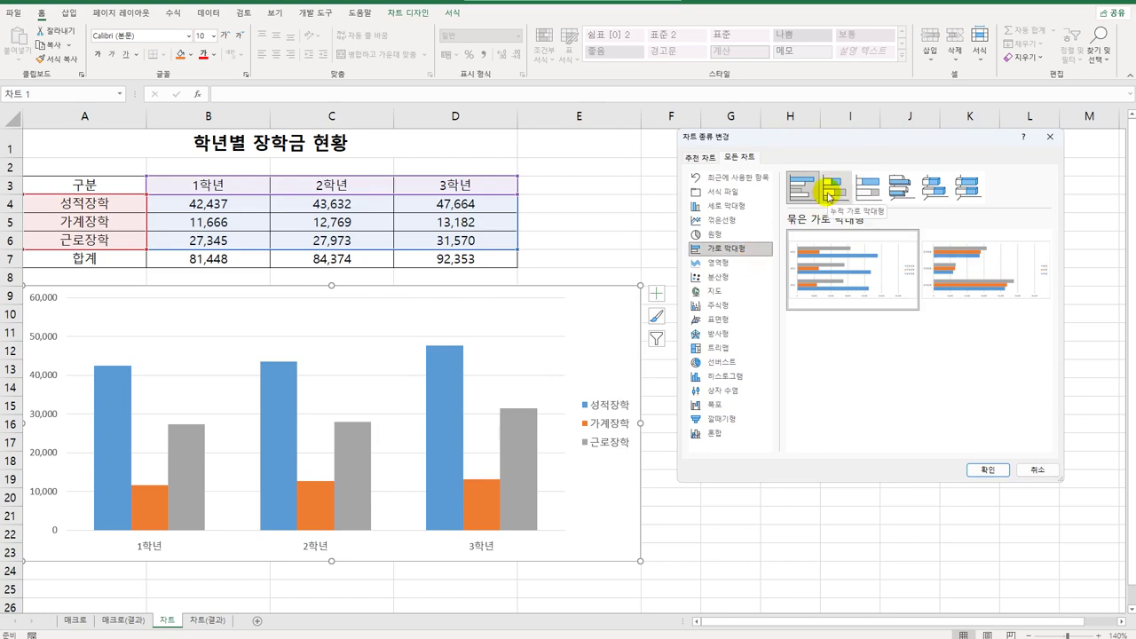
click(830, 195)
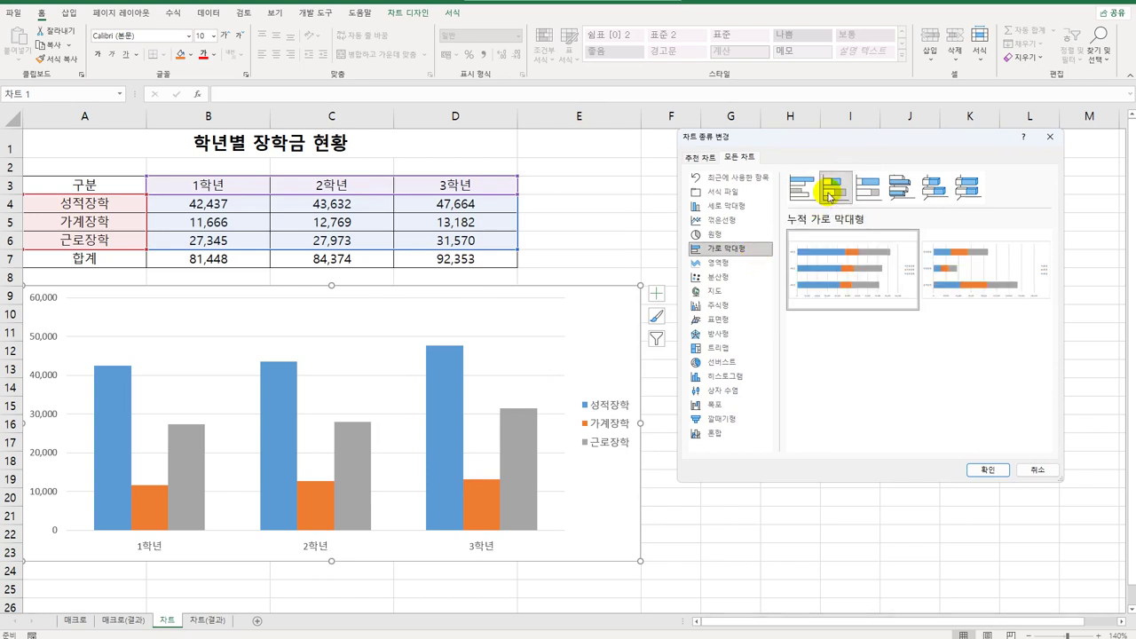
click(1001, 471)
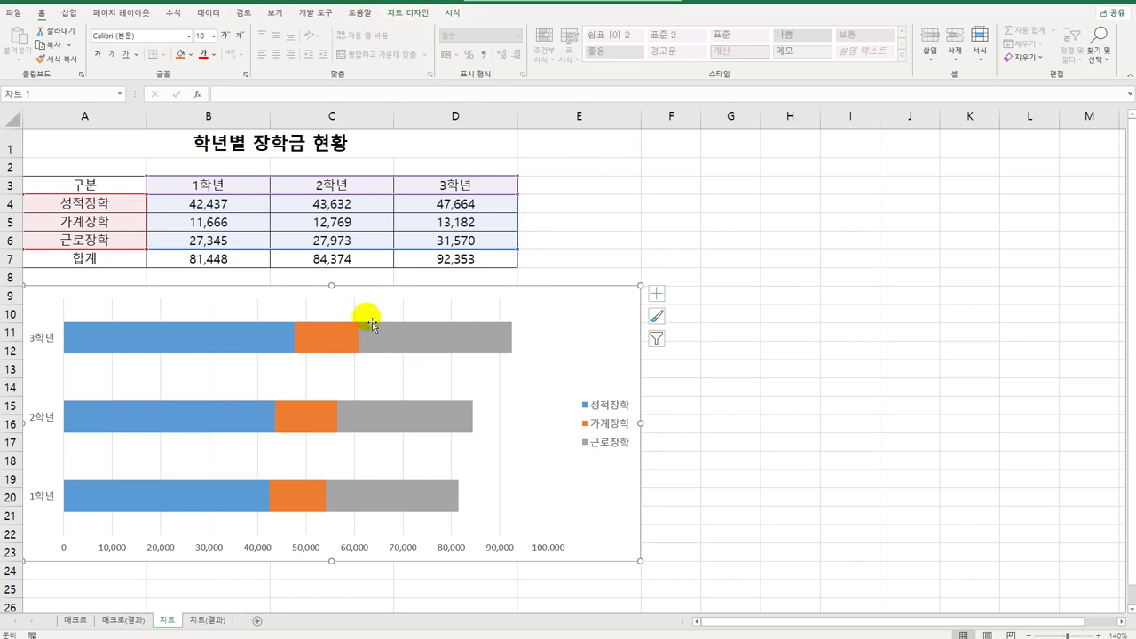
Step: Add a chart title to the chart and link its text to cell A1 with the formula =차트!$A$1
click(401, 11)
click(452, 14)
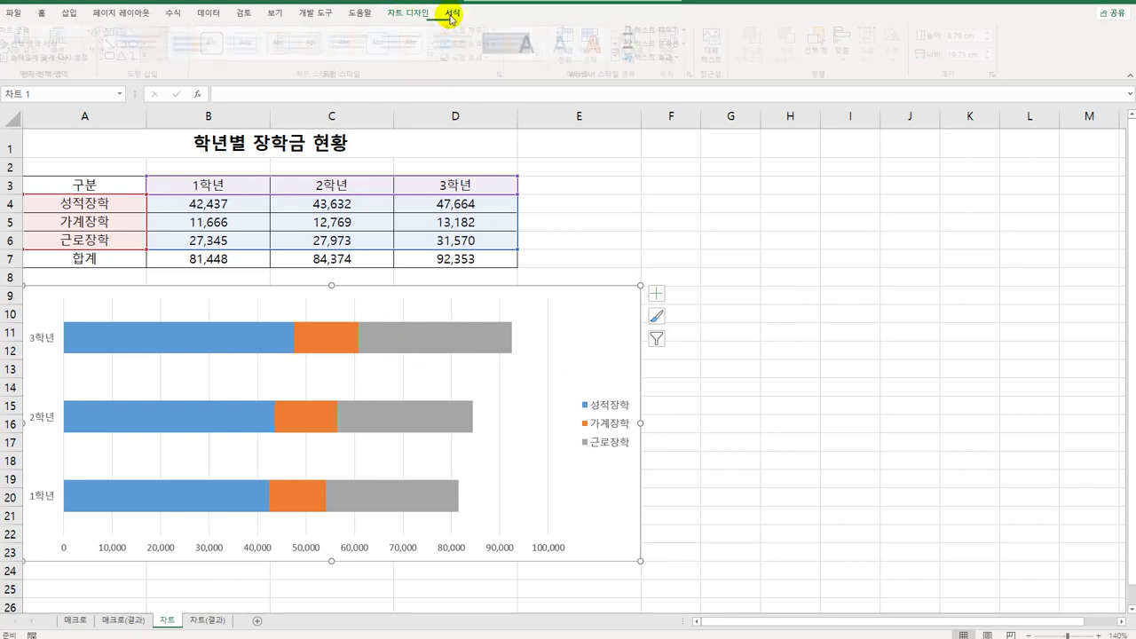
click(414, 14)
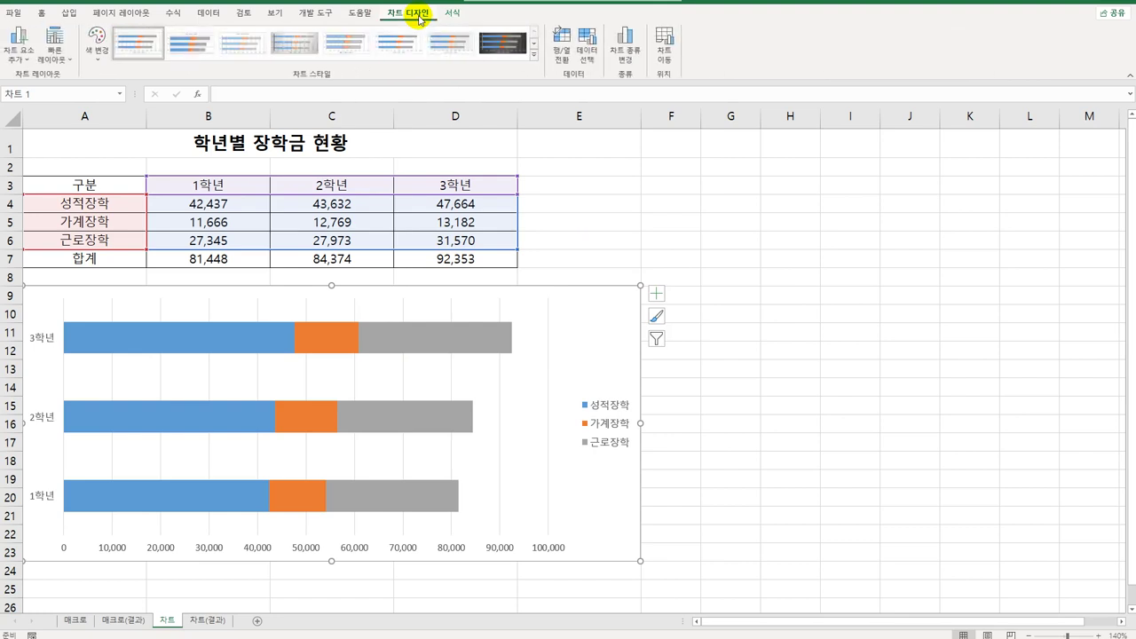
click(20, 52)
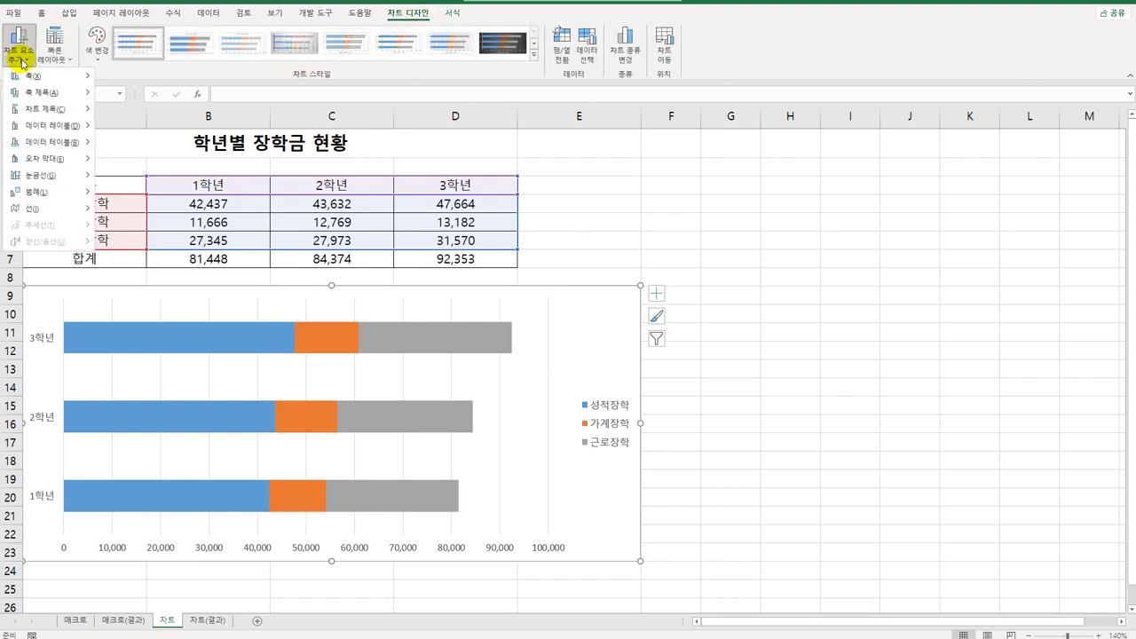
mouse_move(36, 110)
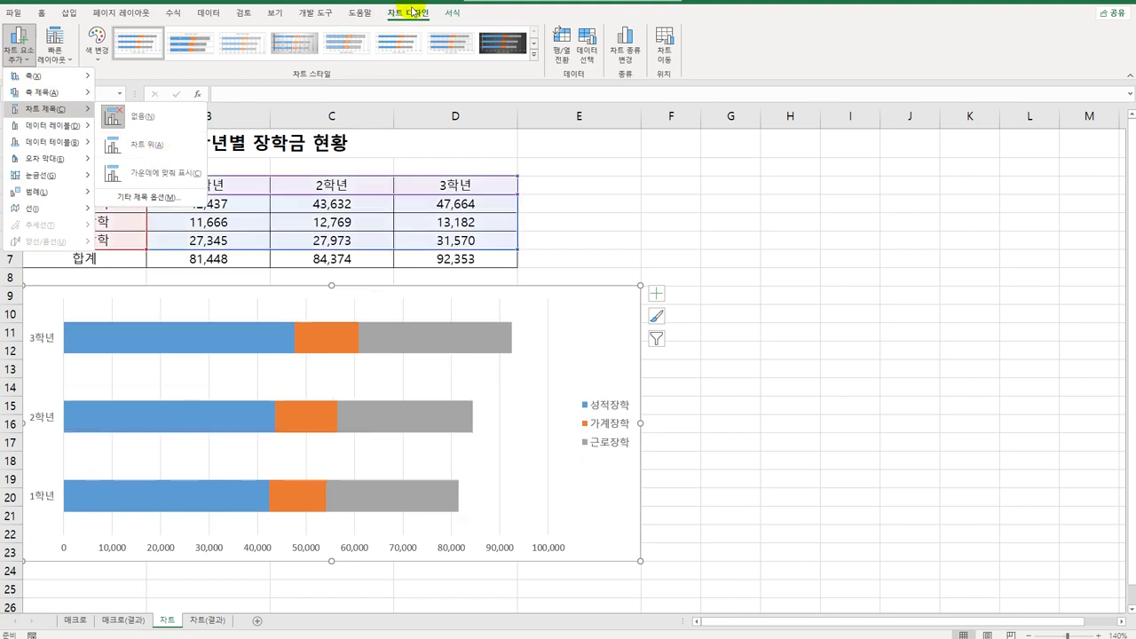
click(656, 294)
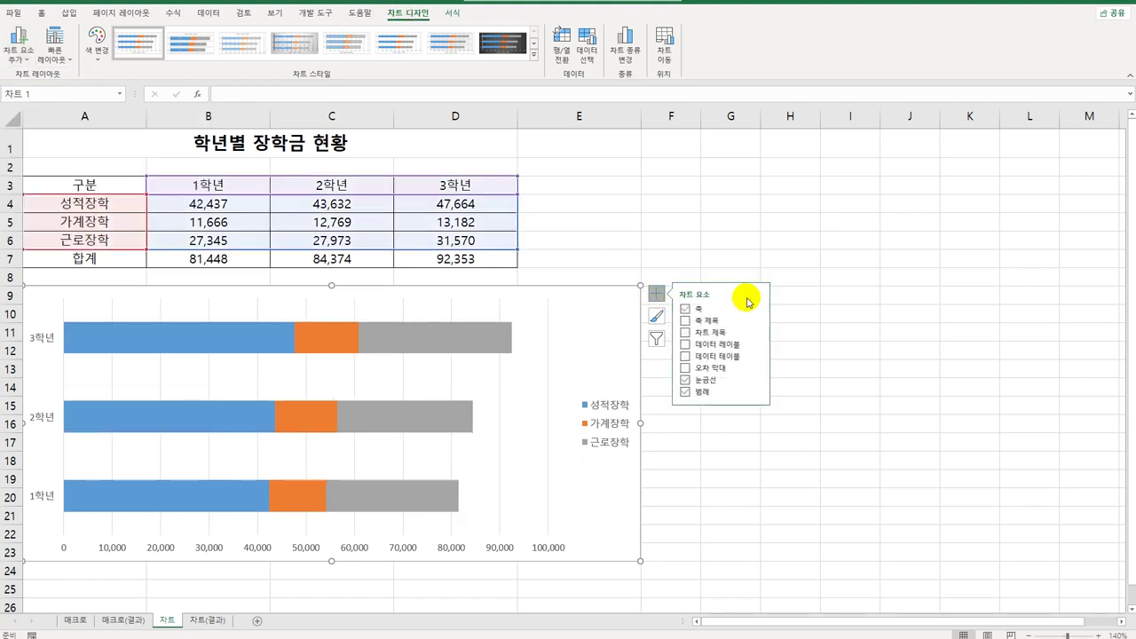
click(729, 334)
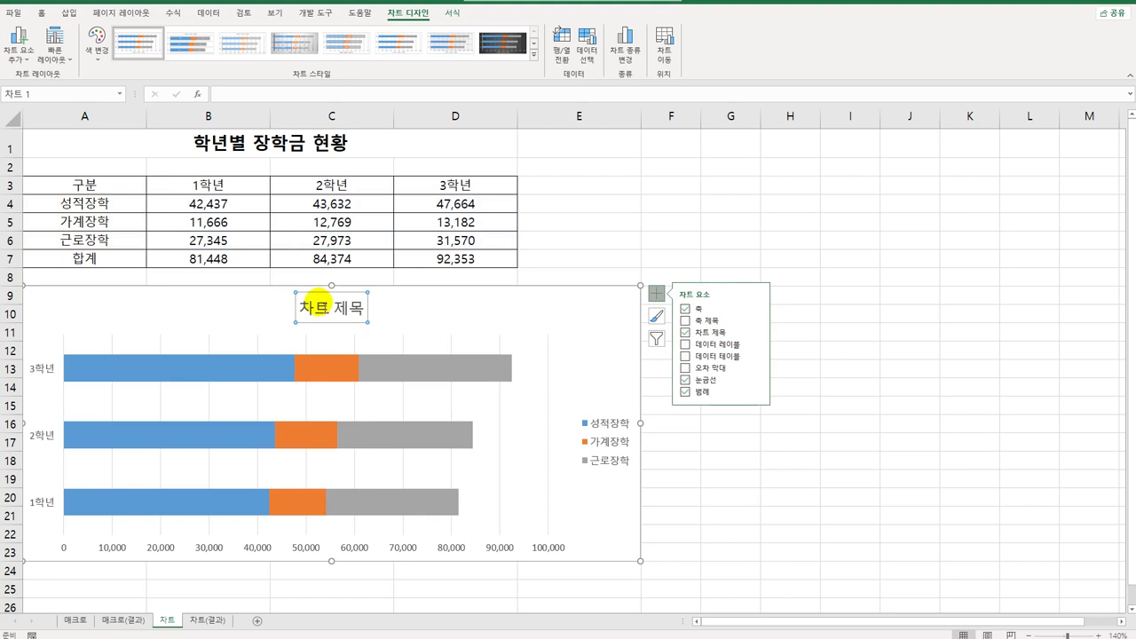
click(238, 94)
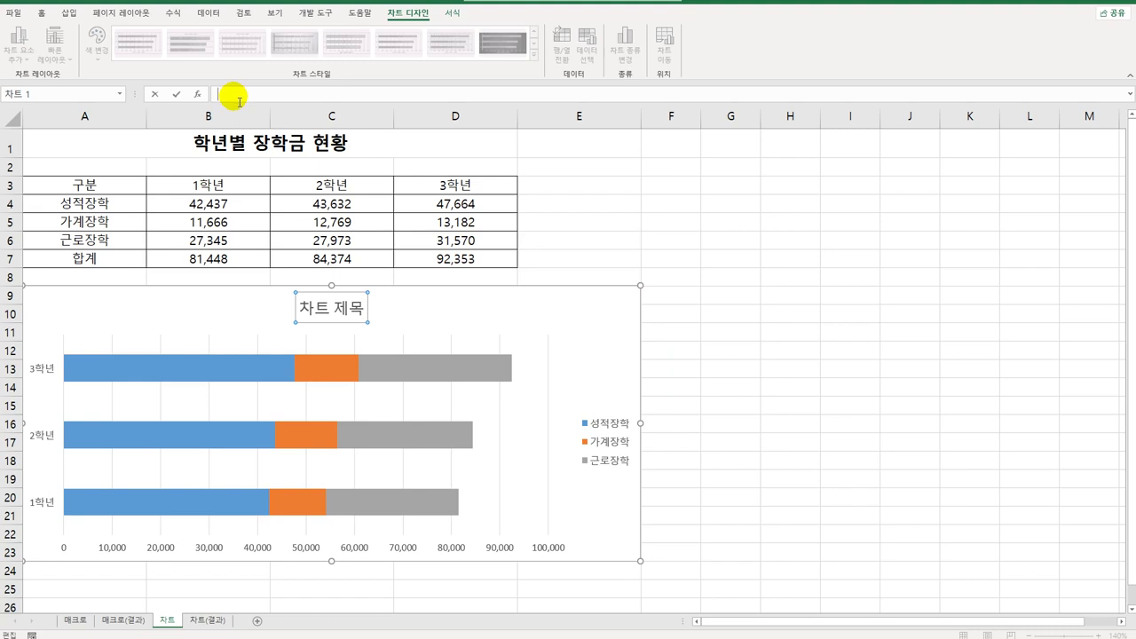
text(=)
click(146, 155)
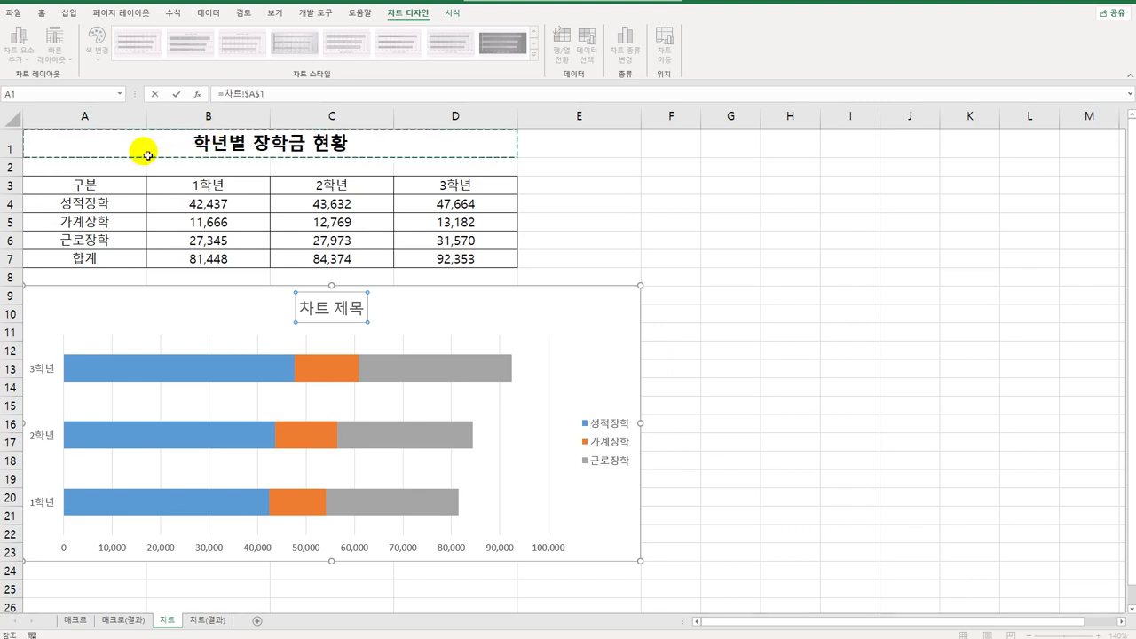
key(Return)
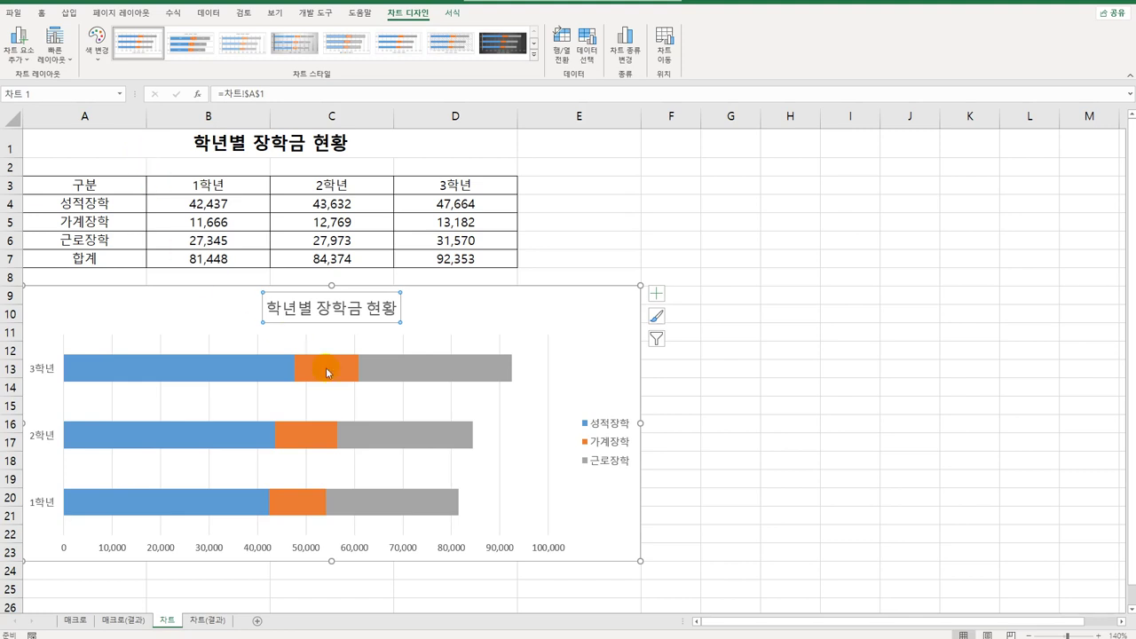
Step: Add data labels to the 근로장학 series only, positioned at the inside end (안쪽 끝에) of its bars
click(457, 371)
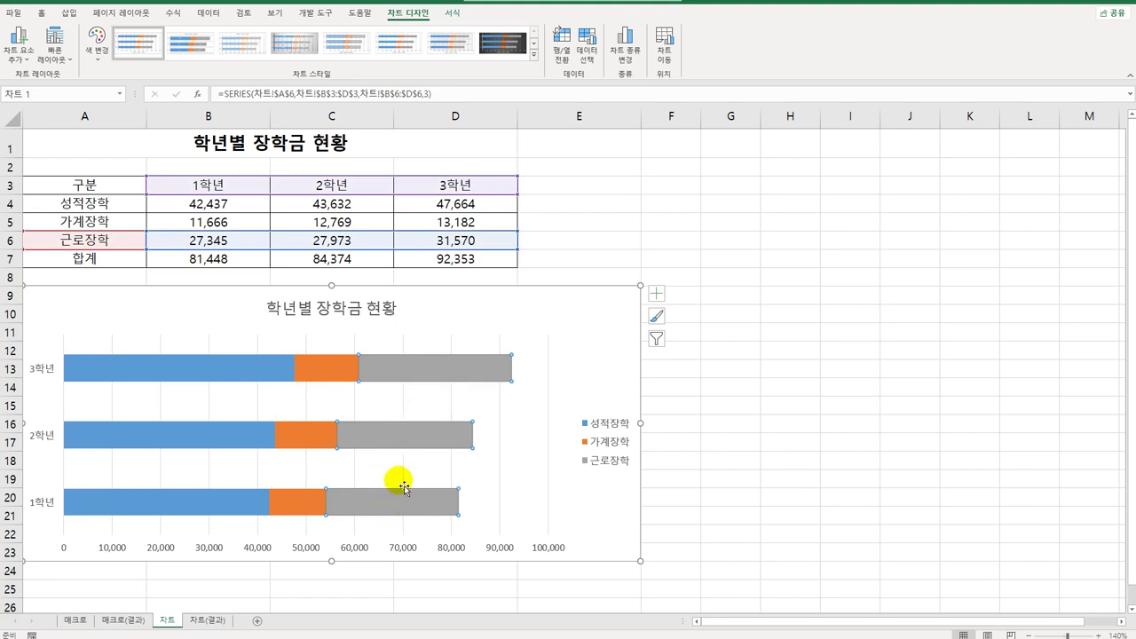
mouse_move(436, 385)
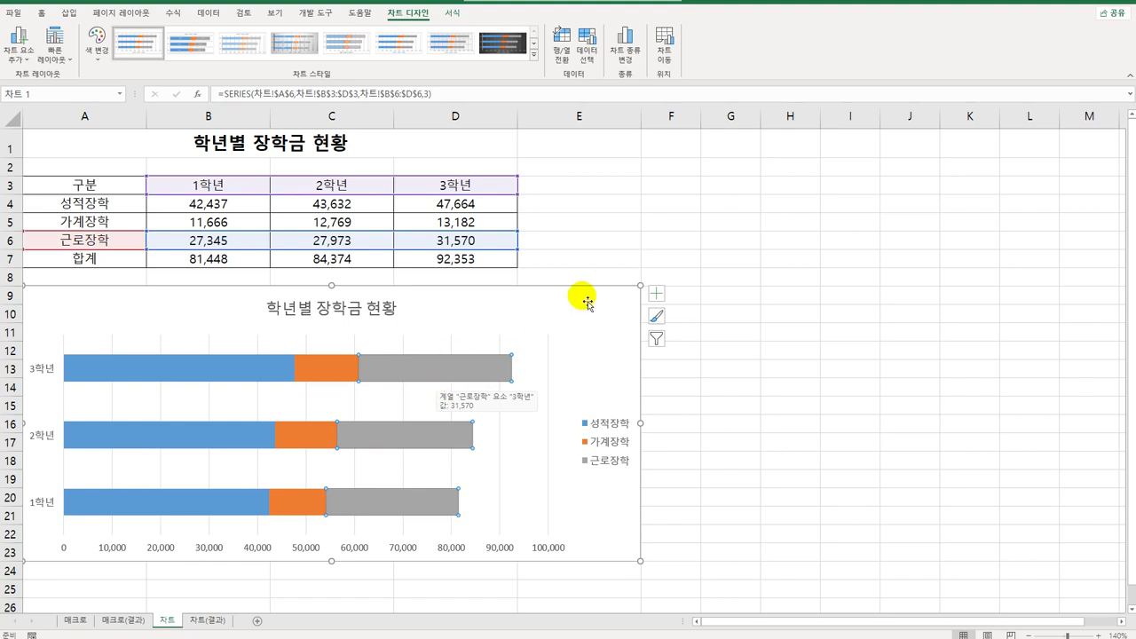
click(656, 297)
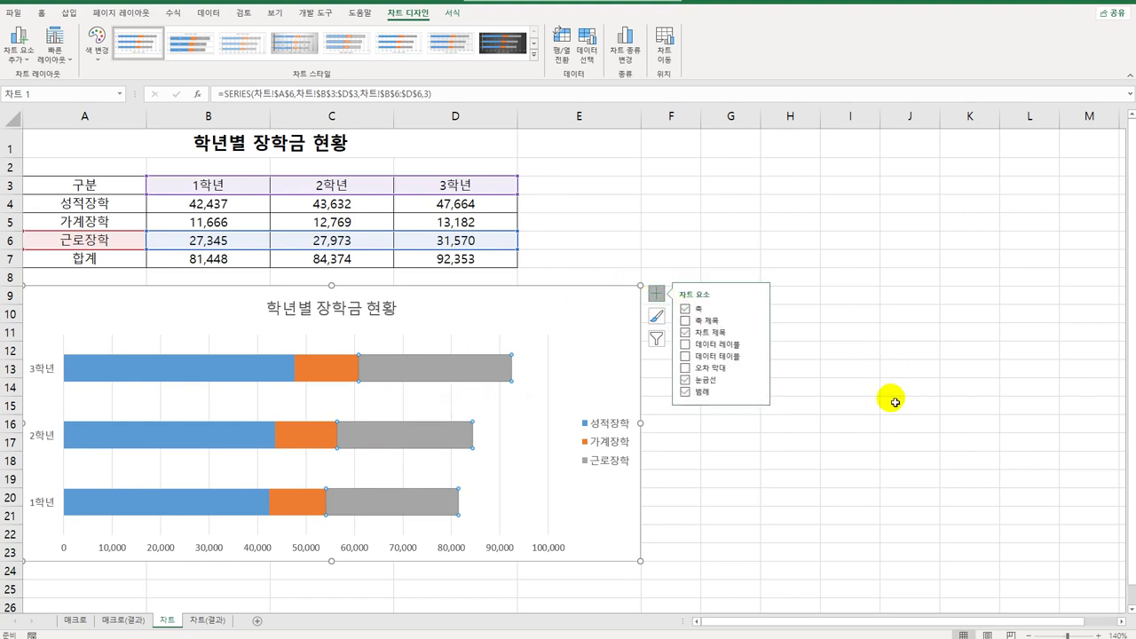
click(759, 344)
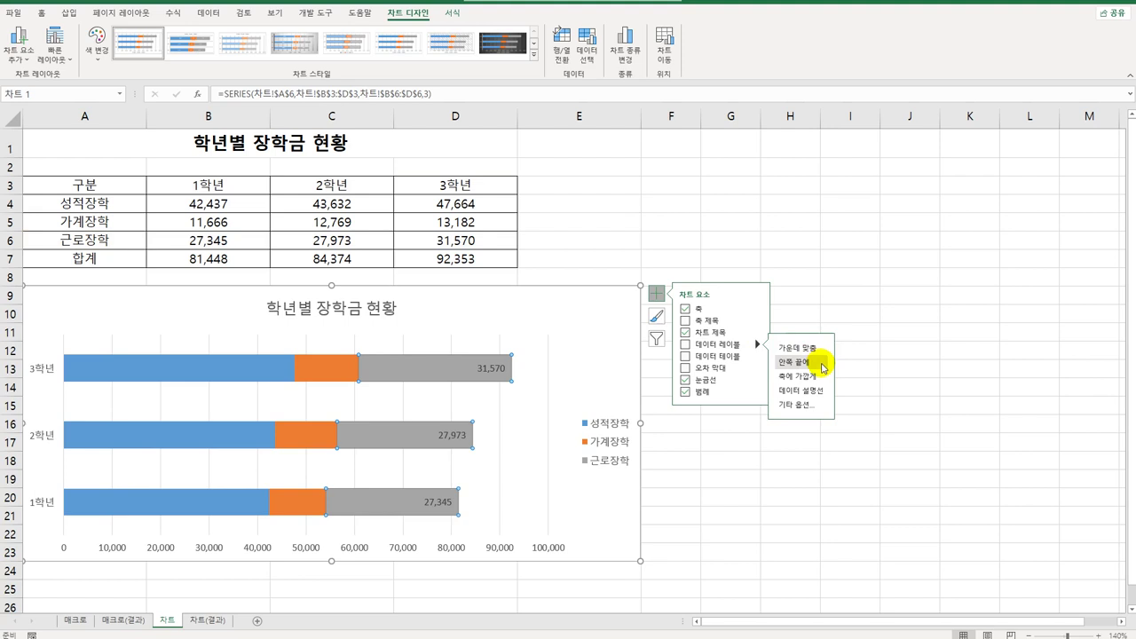
click(824, 366)
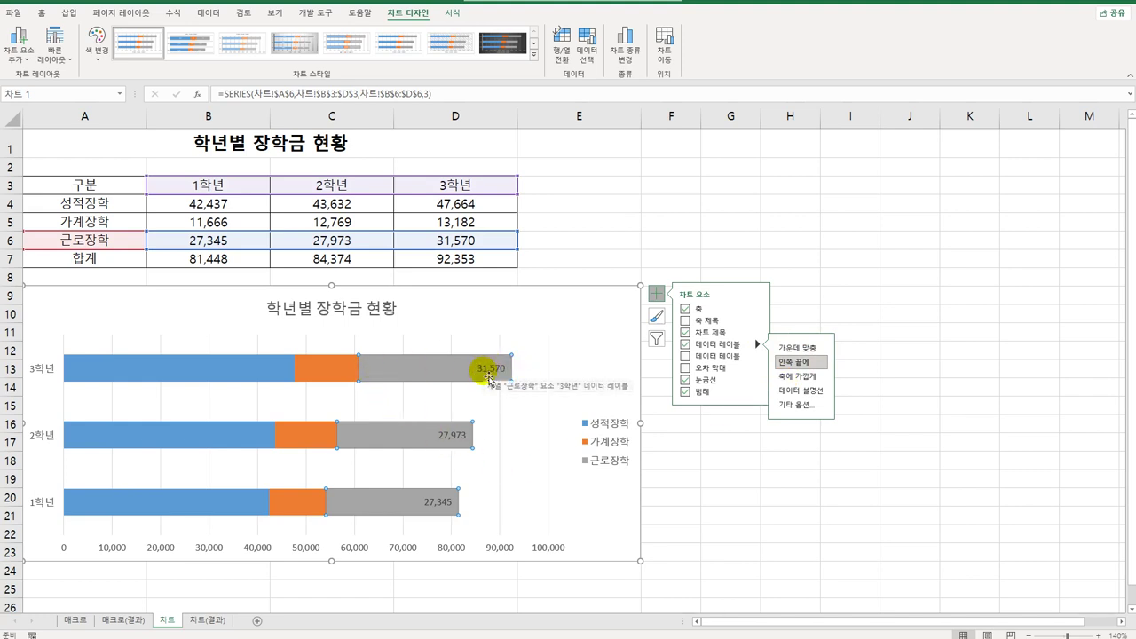
Step: Show the chart area's format options and apply the inner centre shadow (안쪽: 가운데) to the chart area
click(631, 313)
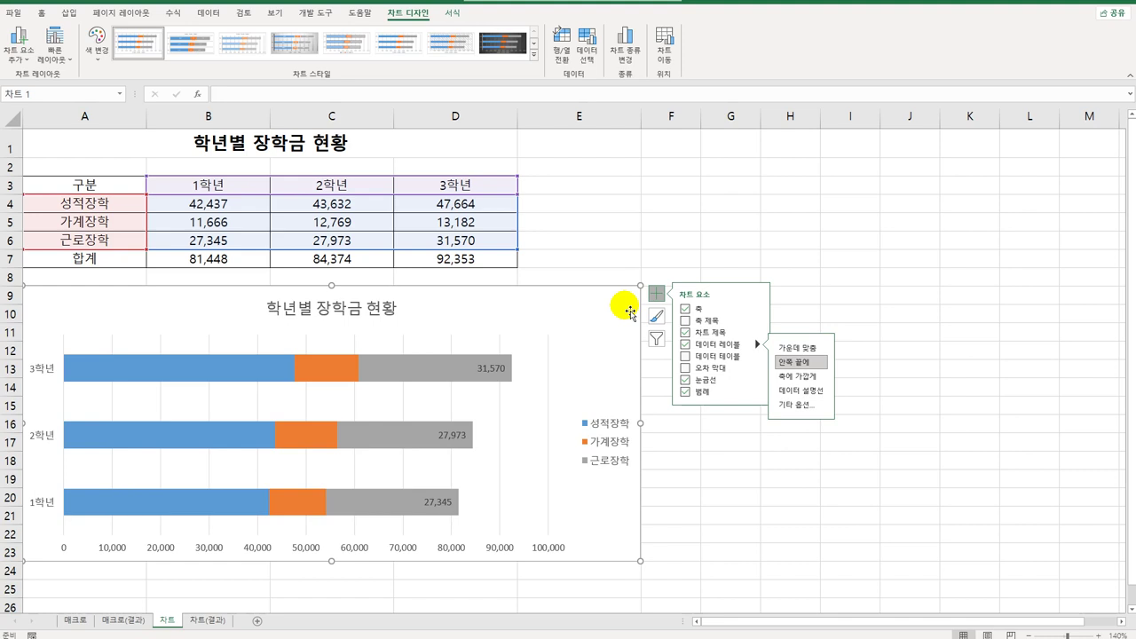
right_click(628, 303)
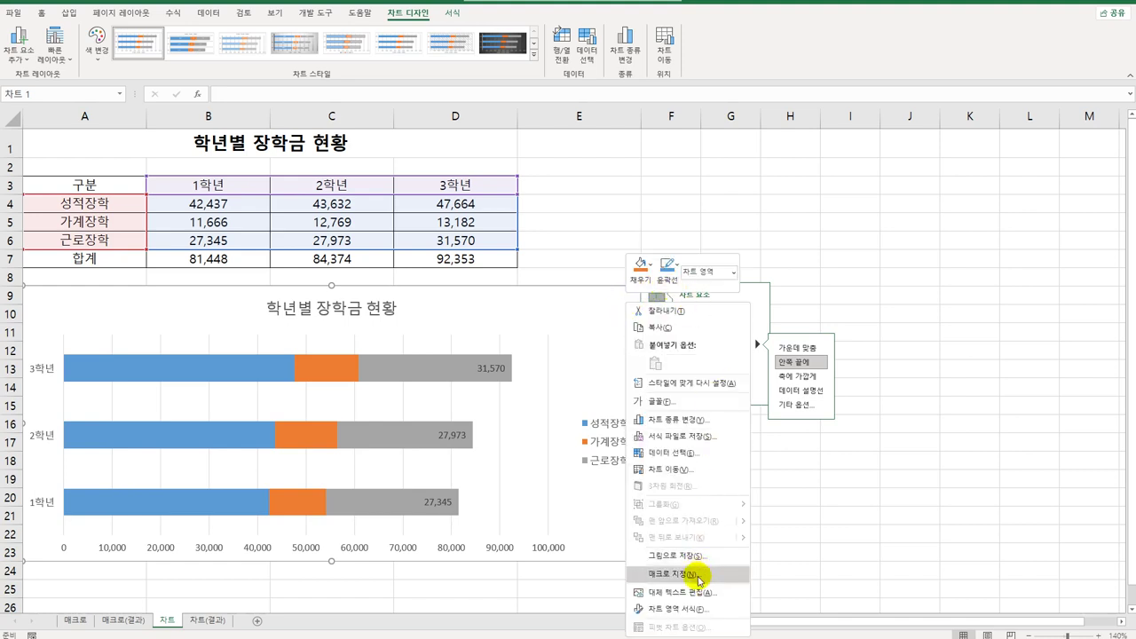
click(716, 609)
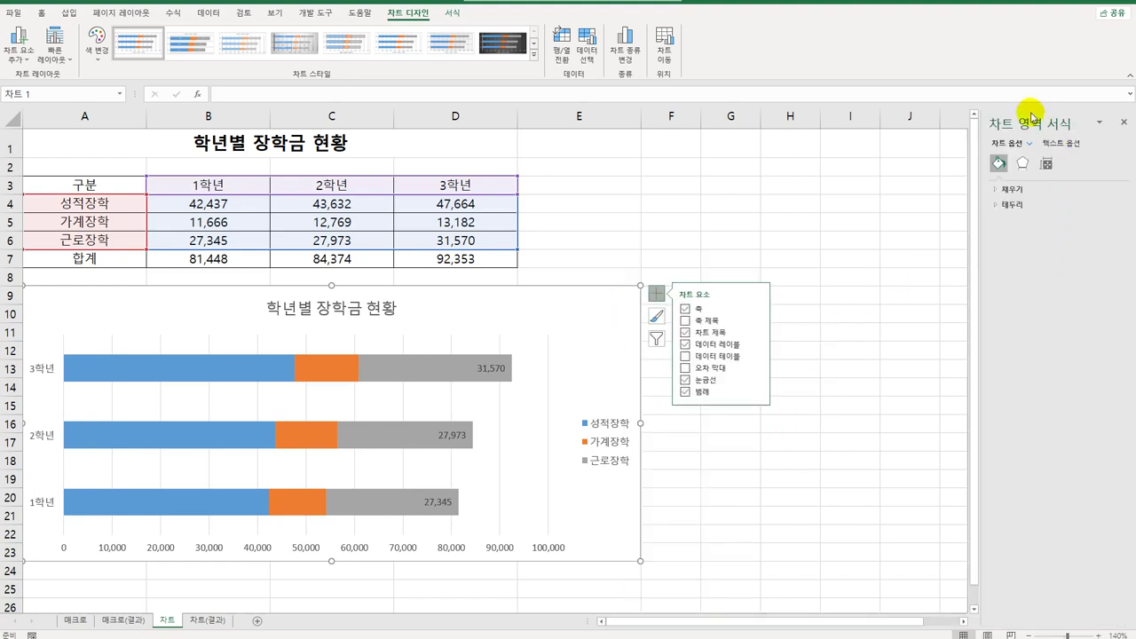
drag(981, 258, 943, 253)
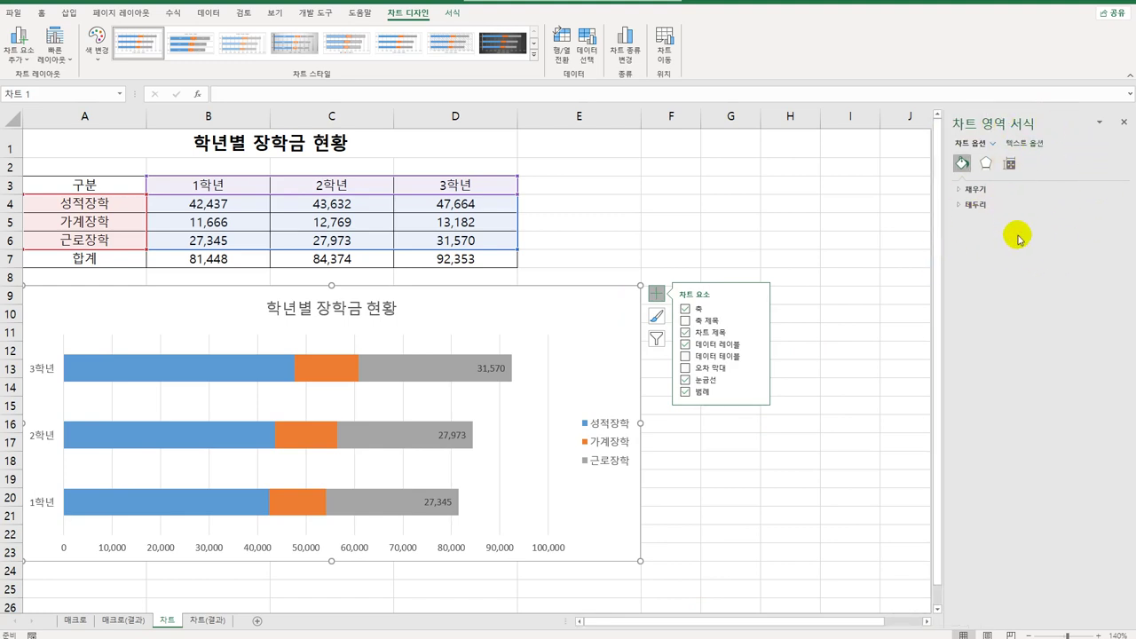
click(985, 162)
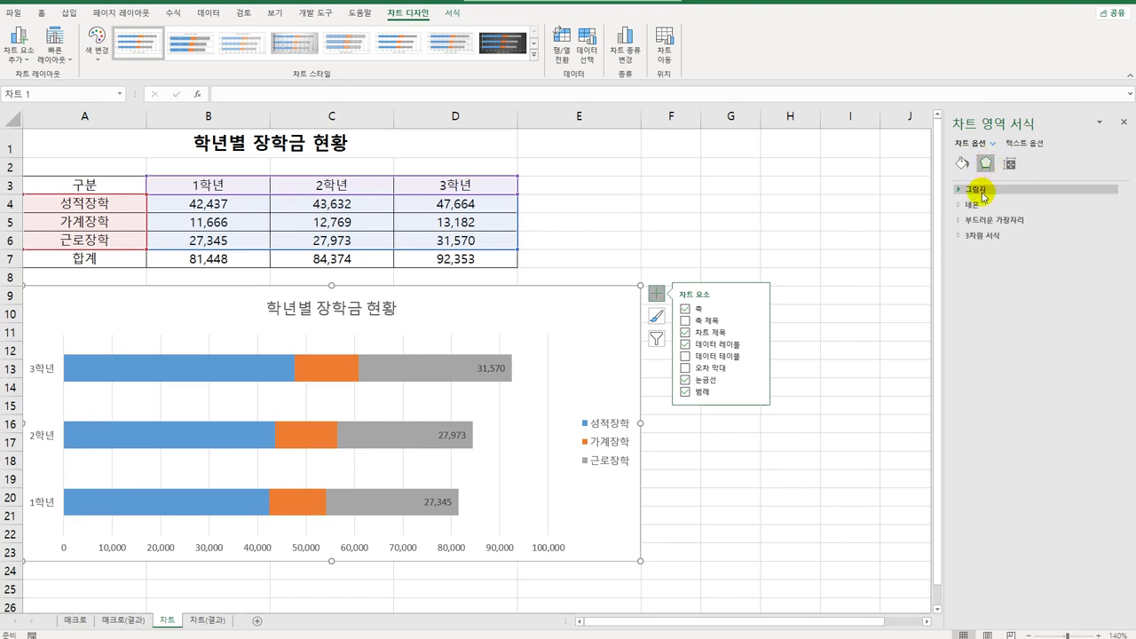
click(976, 189)
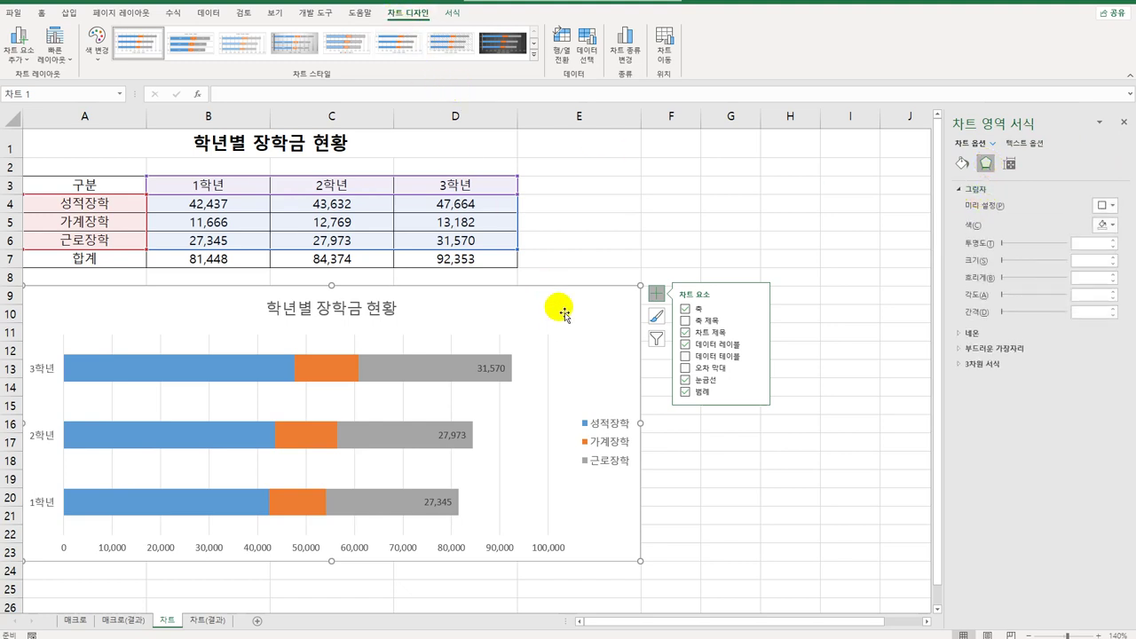
click(451, 12)
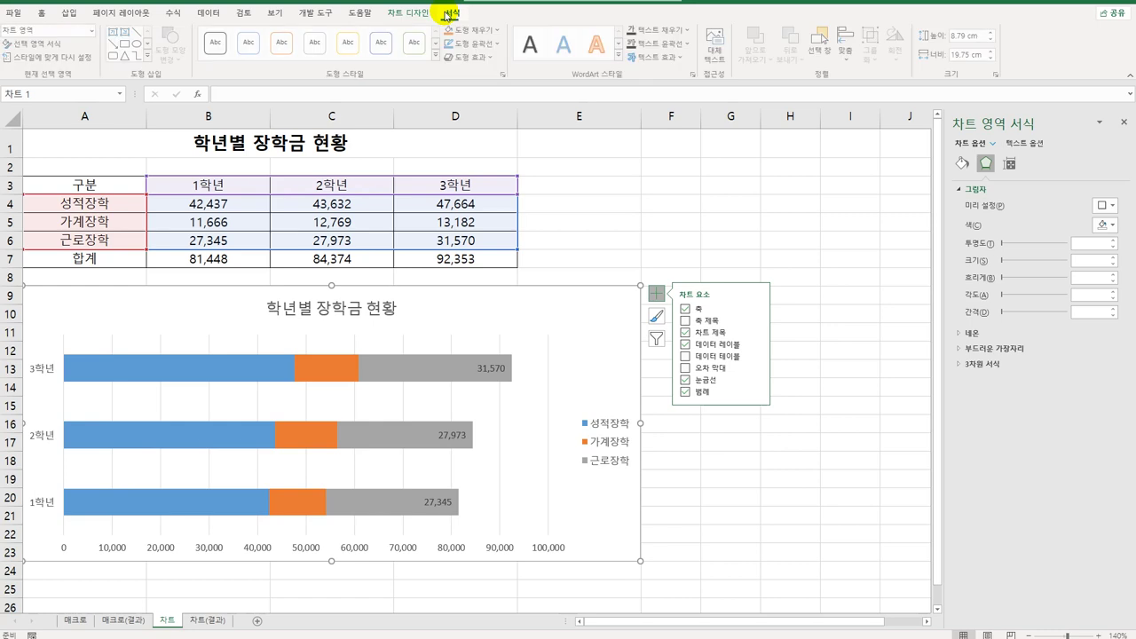
click(475, 58)
mouse_move(491, 109)
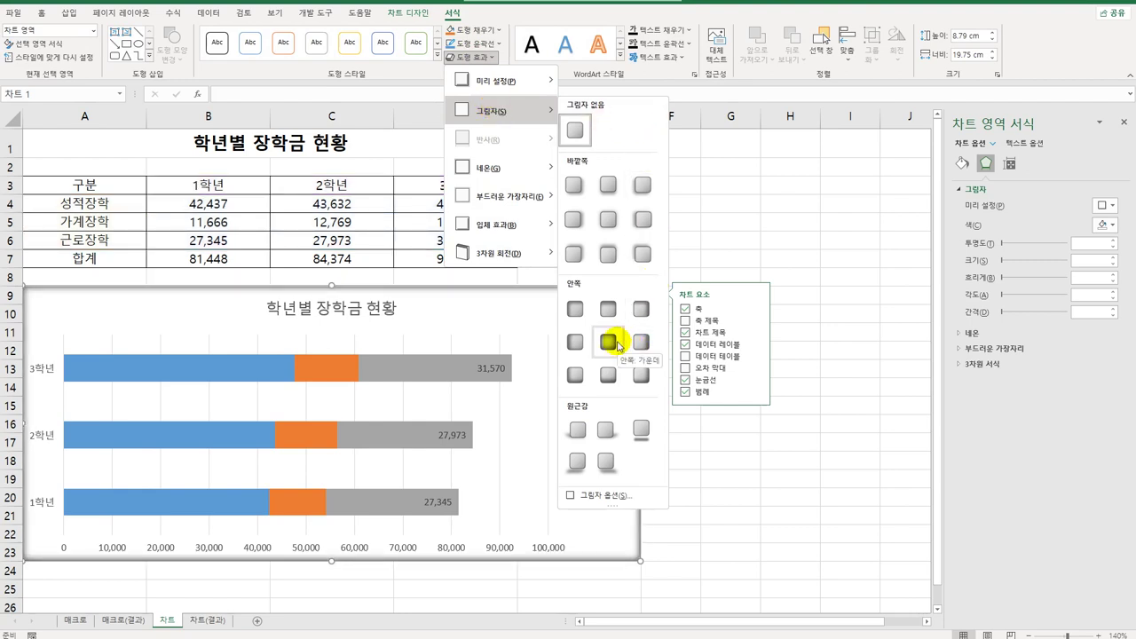
click(617, 344)
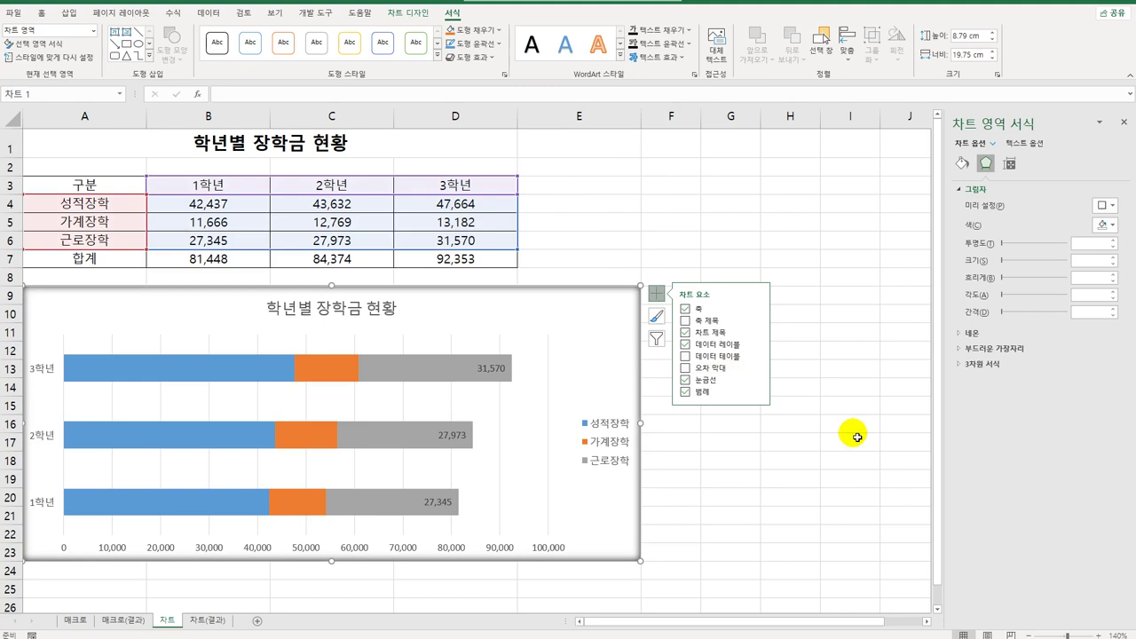
Step: Set the chart area's border width to 2 pt with rounded corners (둥근 모서리), and deselect the chart
click(960, 165)
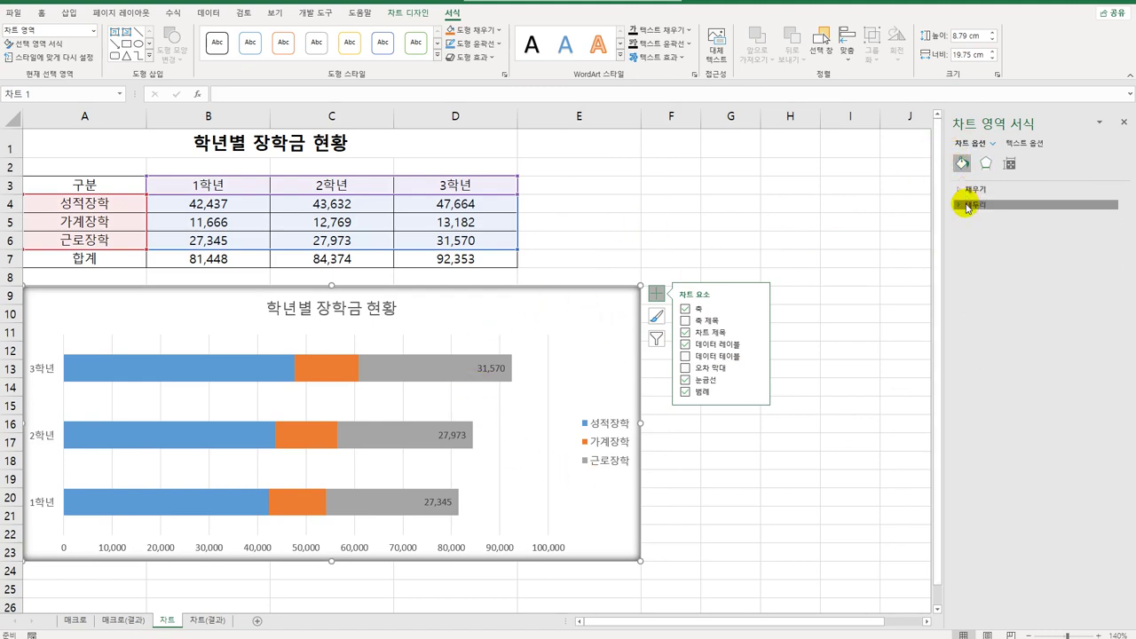
click(969, 205)
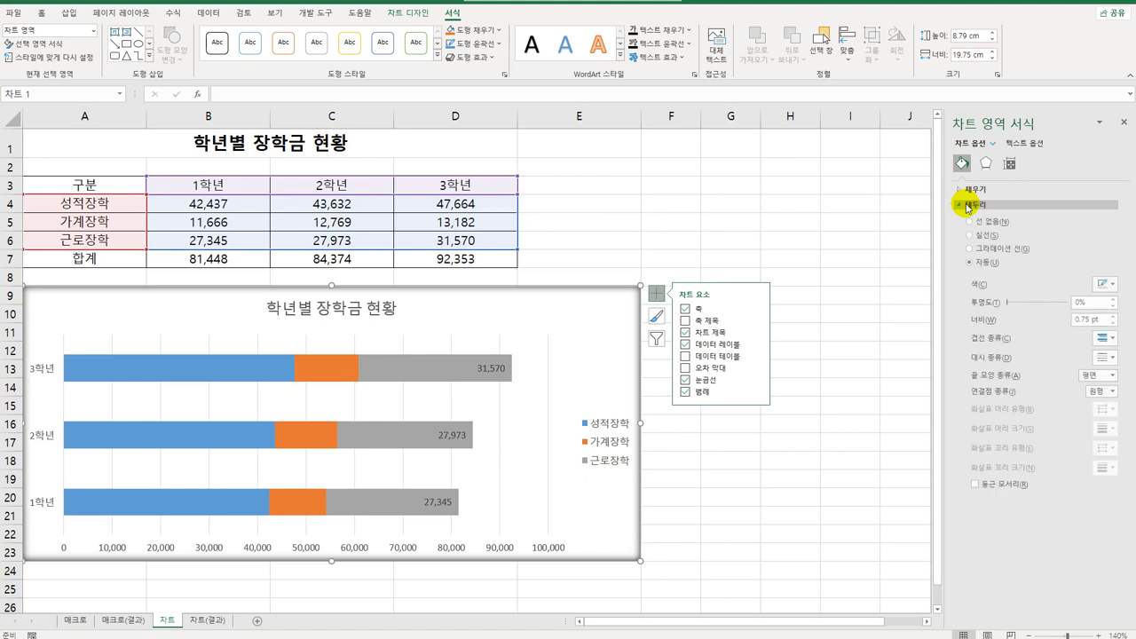
triple_click(1091, 319)
text(2)
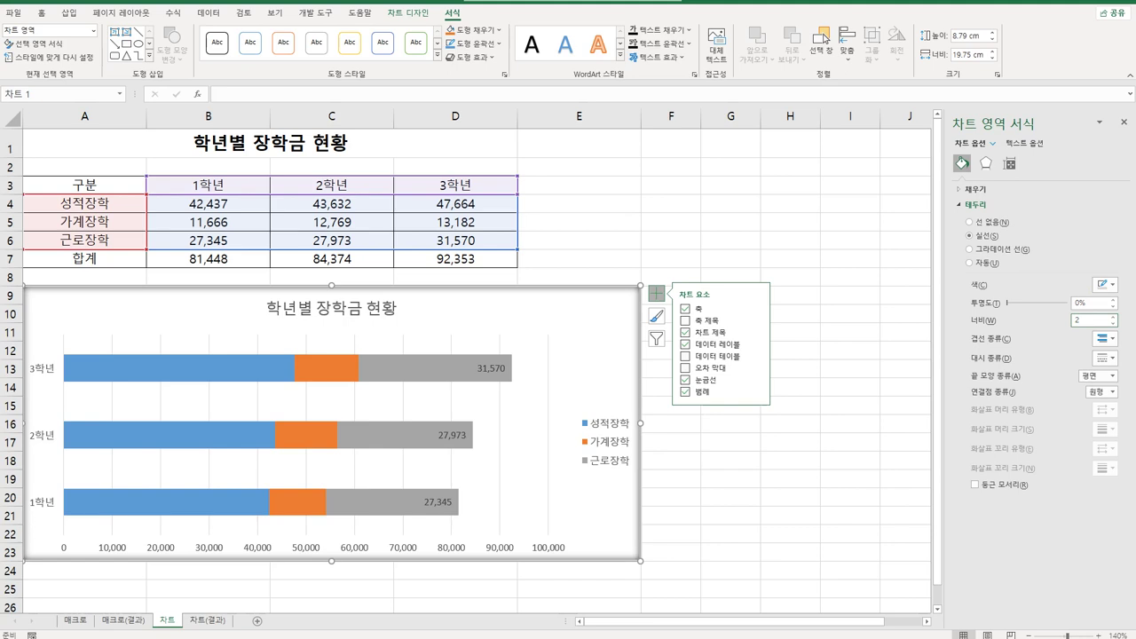
click(989, 486)
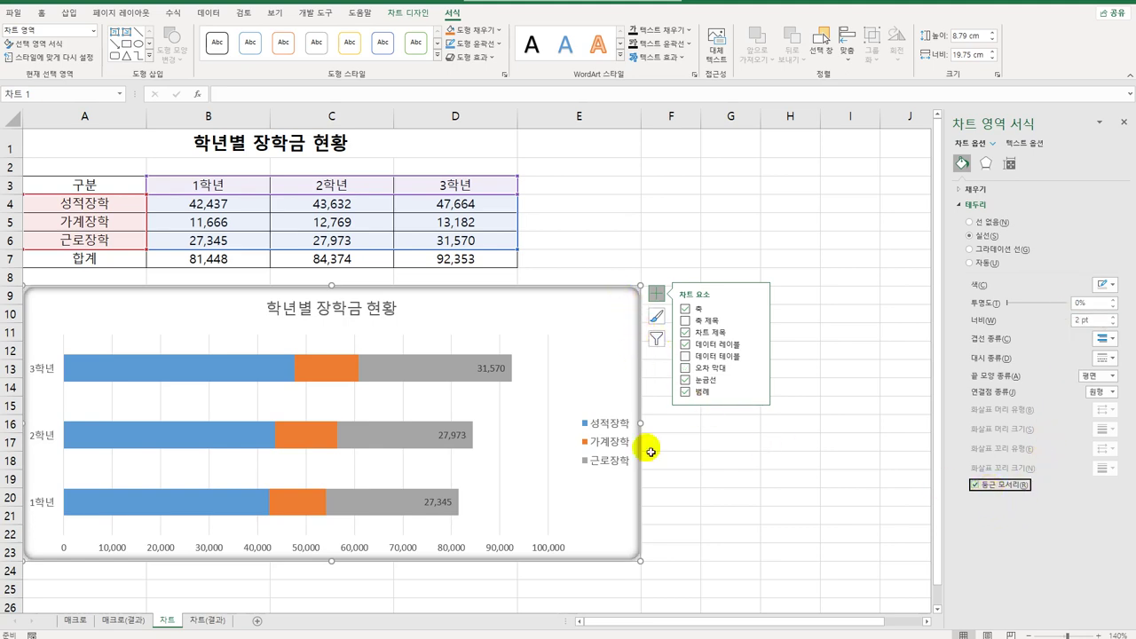
click(723, 552)
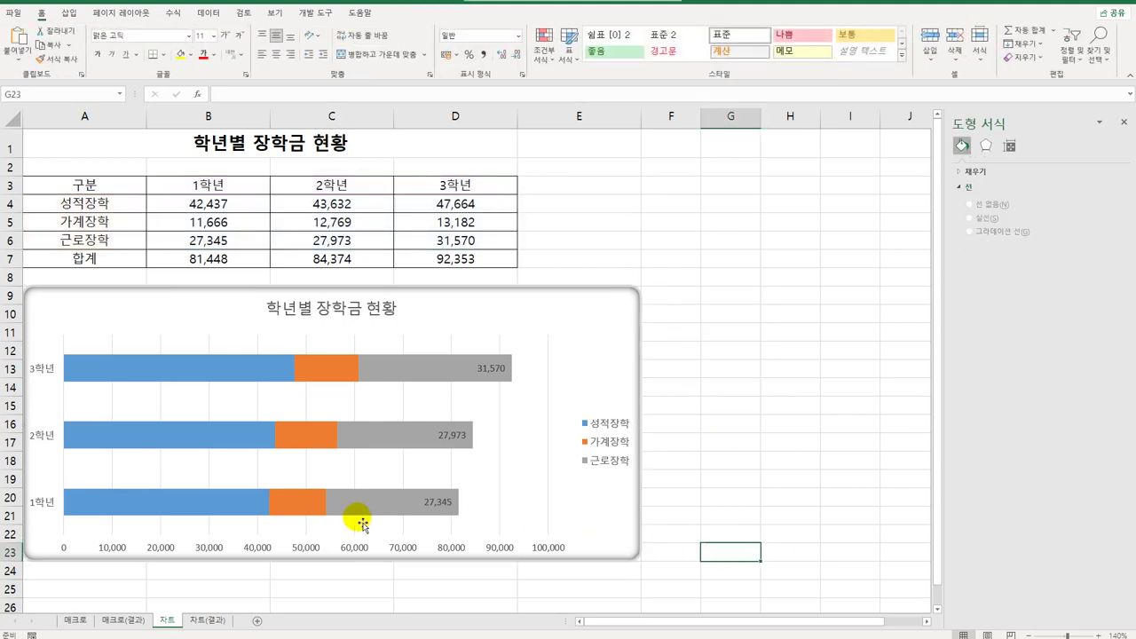
Step: Compare the finished chart on the 차트 sheet with the reference chart on the 차트(결과) sheet
click(208, 621)
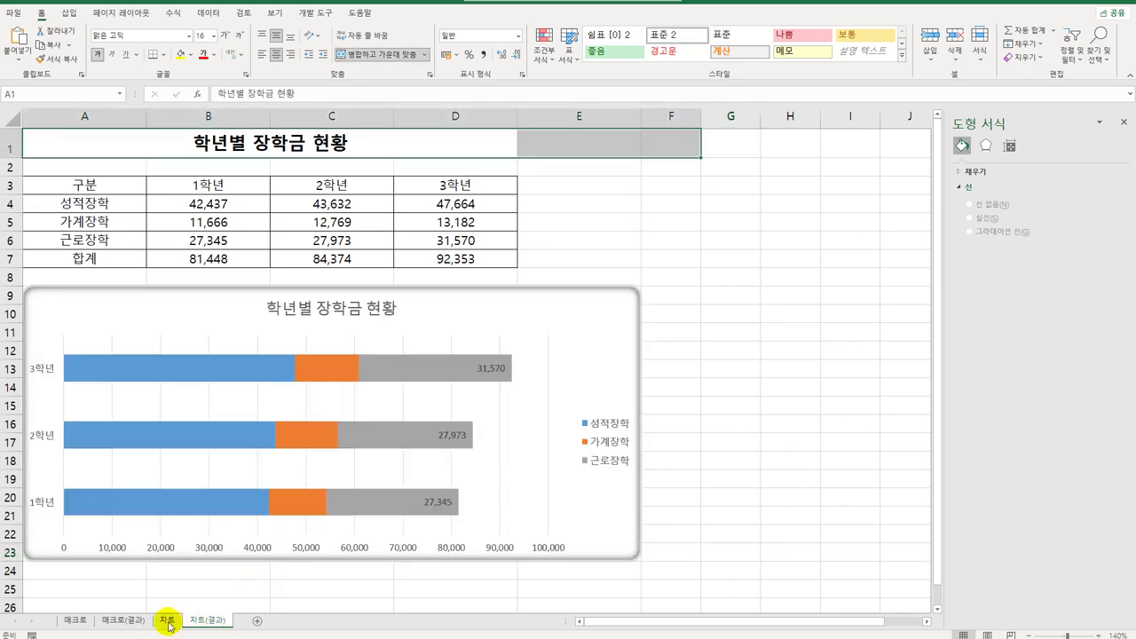
click(165, 621)
click(210, 621)
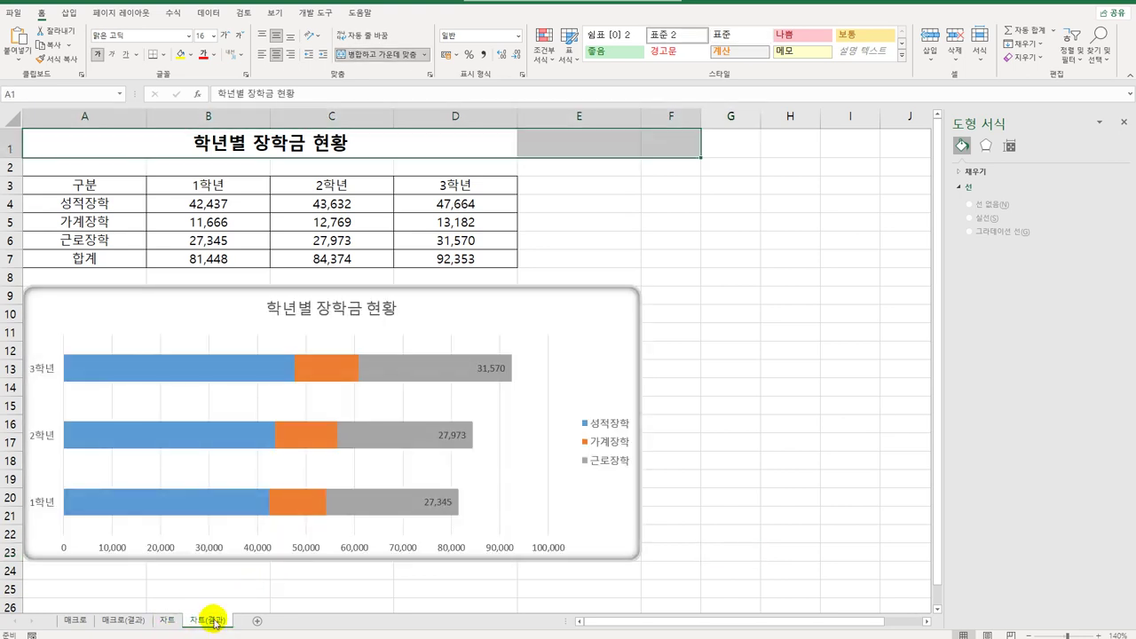
click(808, 477)
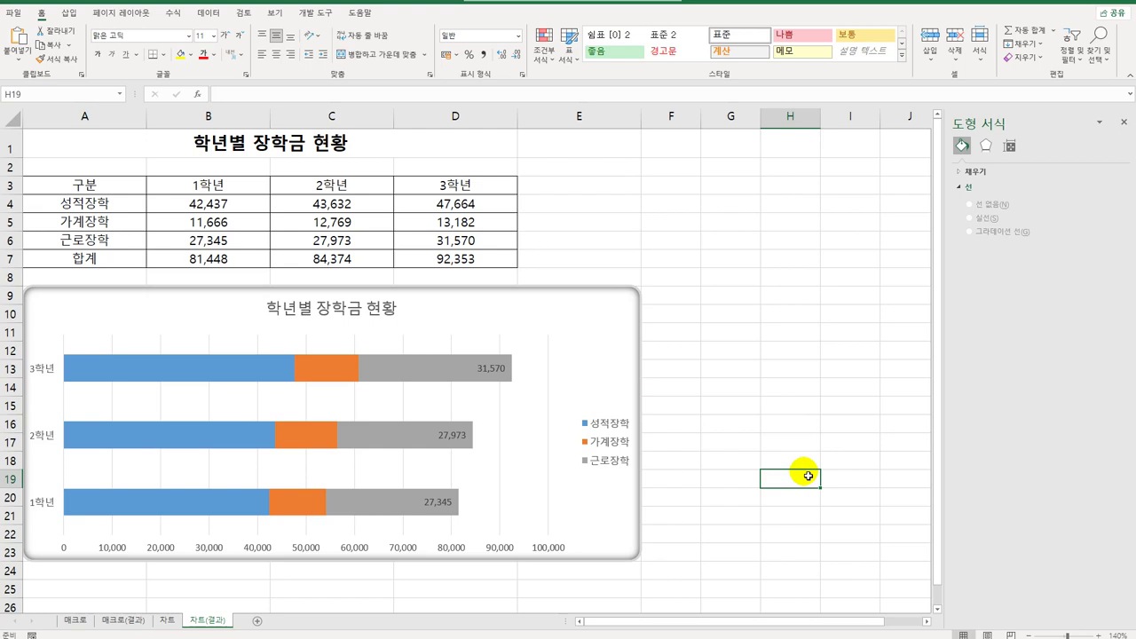
click(617, 300)
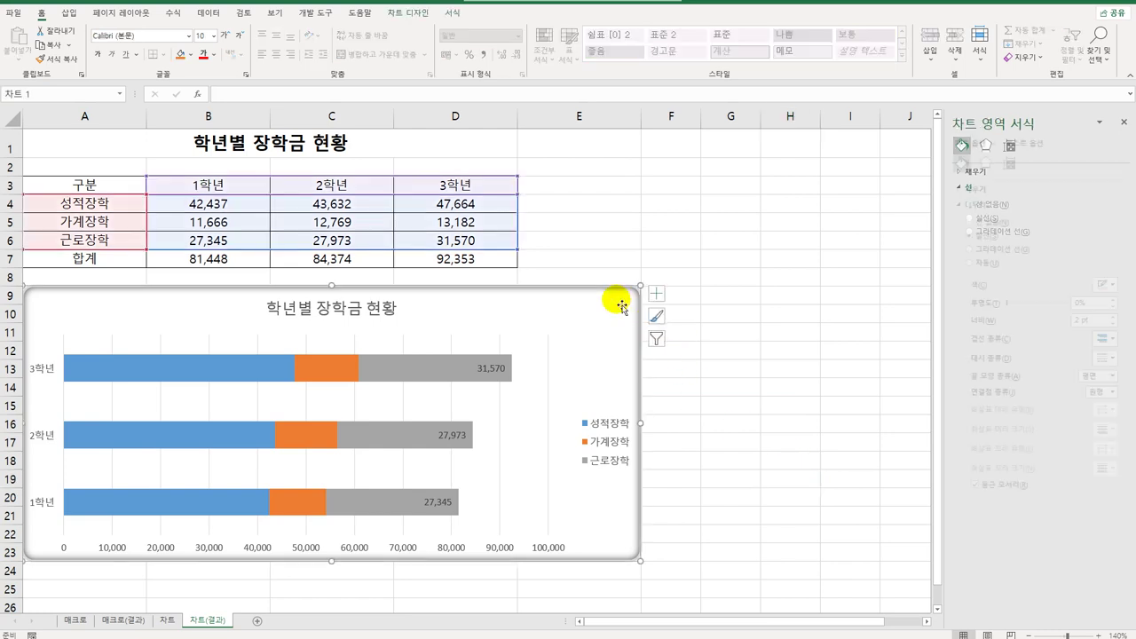